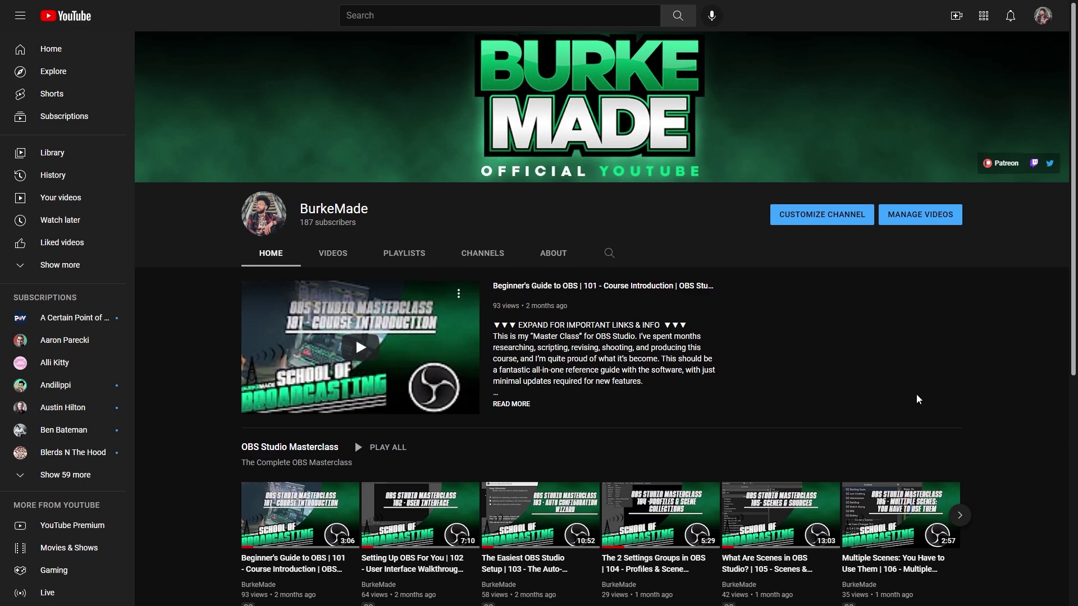
Step: Open the OBS Studio Masterclass playlist on YouTube, then return to OBS
scroll(906, 398, down, 4)
click(300, 224)
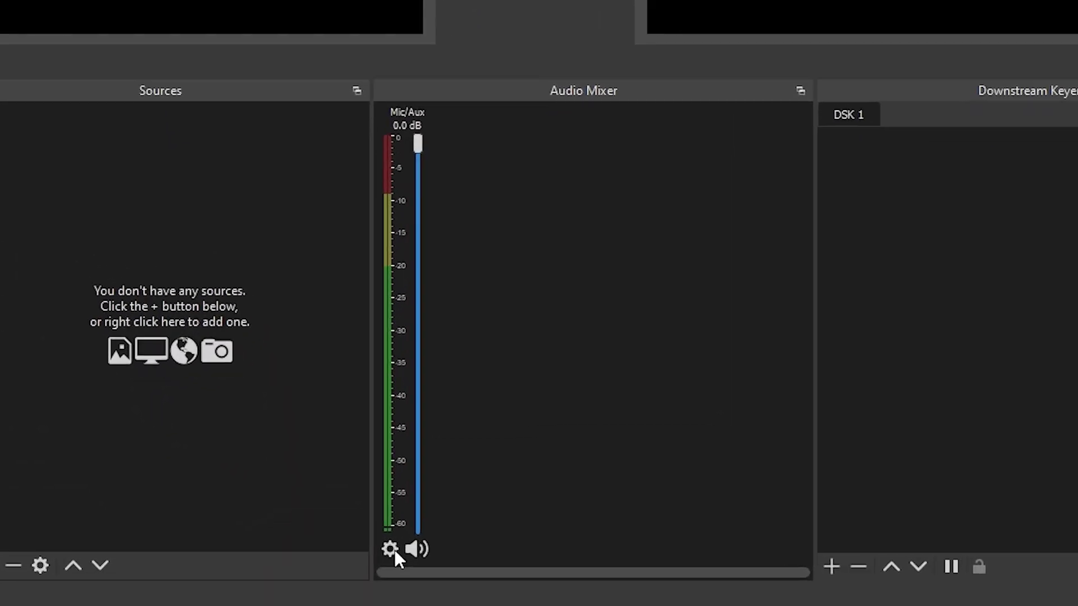
Step: Add a default Compressor filter (10.00:1 ratio, -18.00 dB threshold) to the Mic/Aux track
click(460, 575)
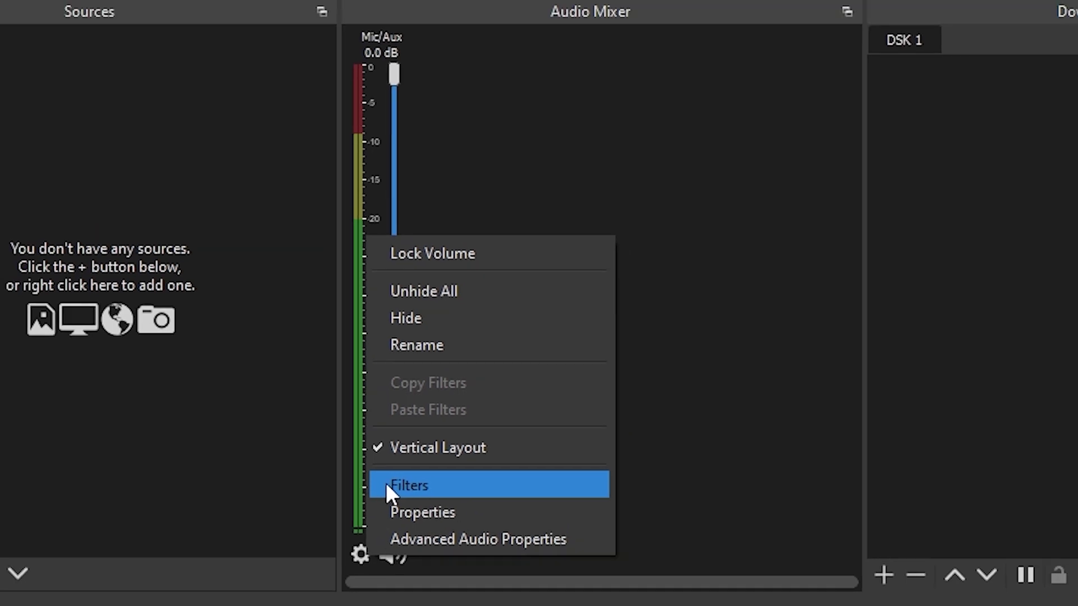
click(387, 486)
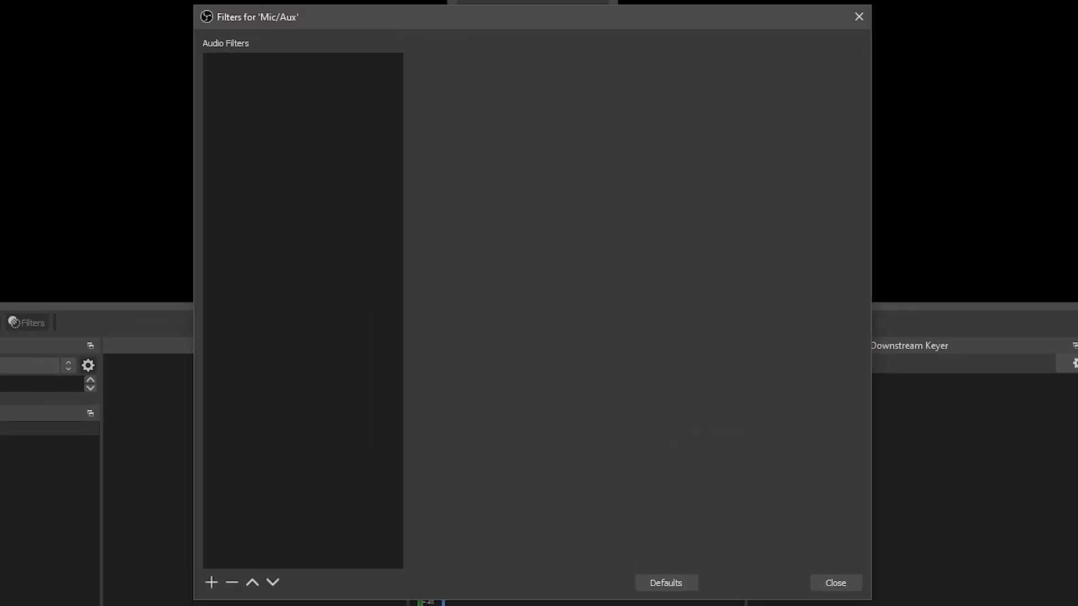
click(213, 583)
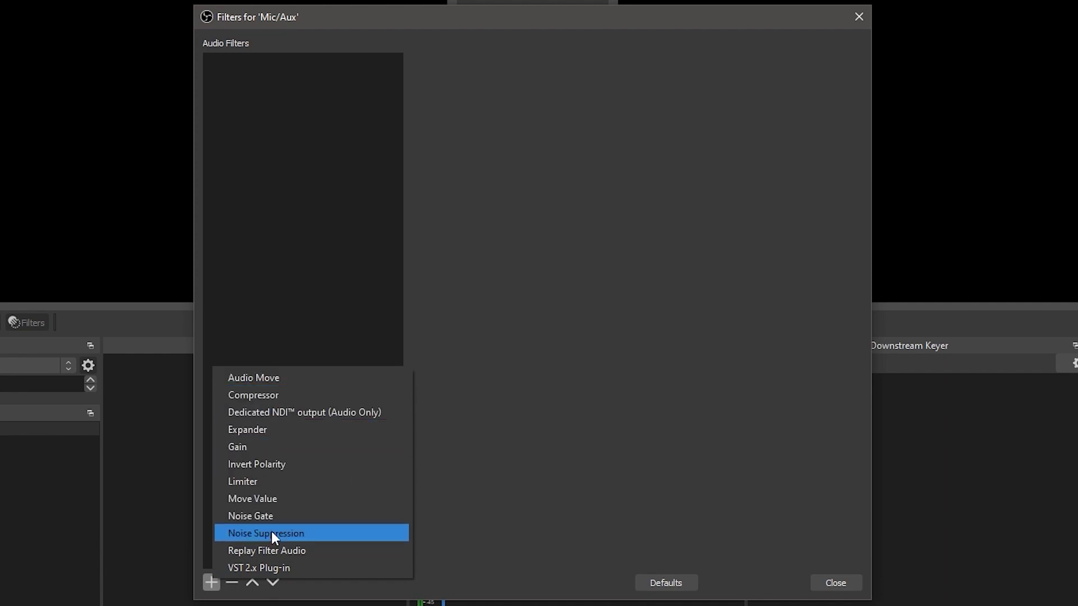
click(270, 395)
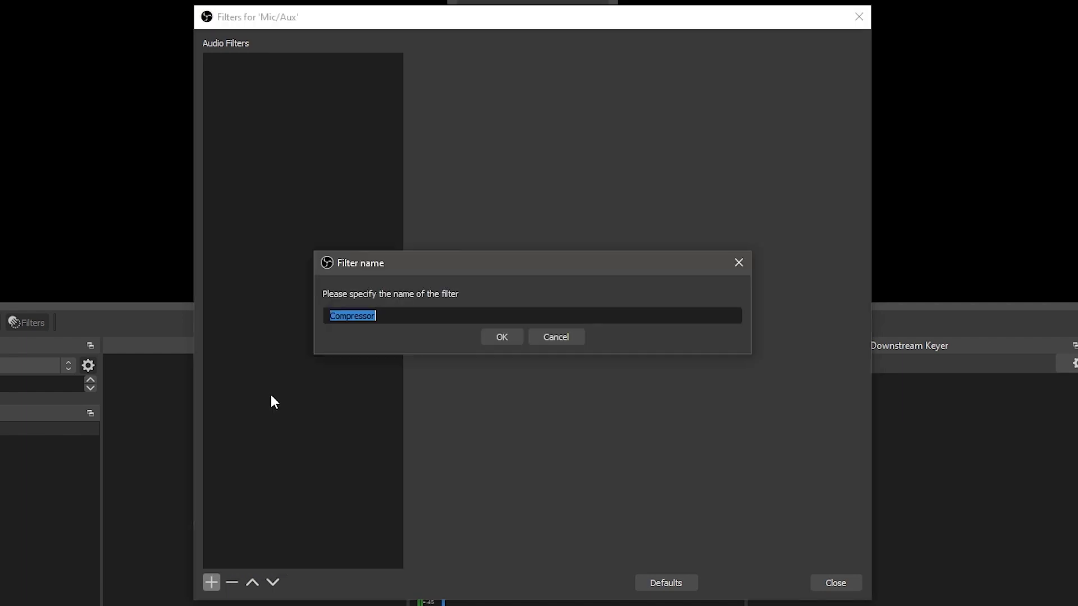
click(507, 336)
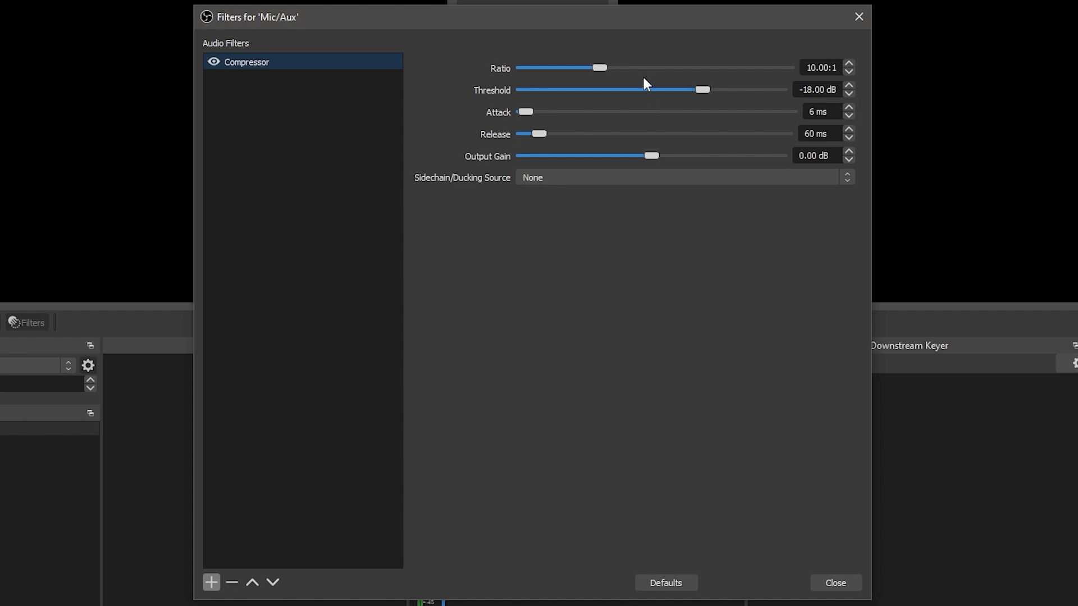
Step: Add an Expander filter to Mic/Aux and set its preset to Gate
click(211, 582)
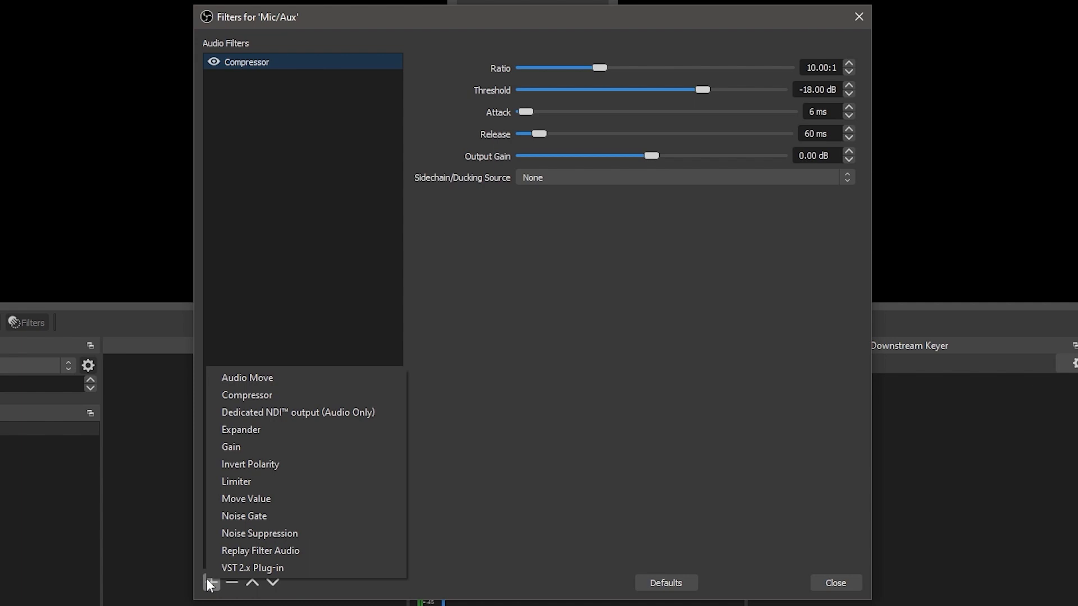
click(233, 431)
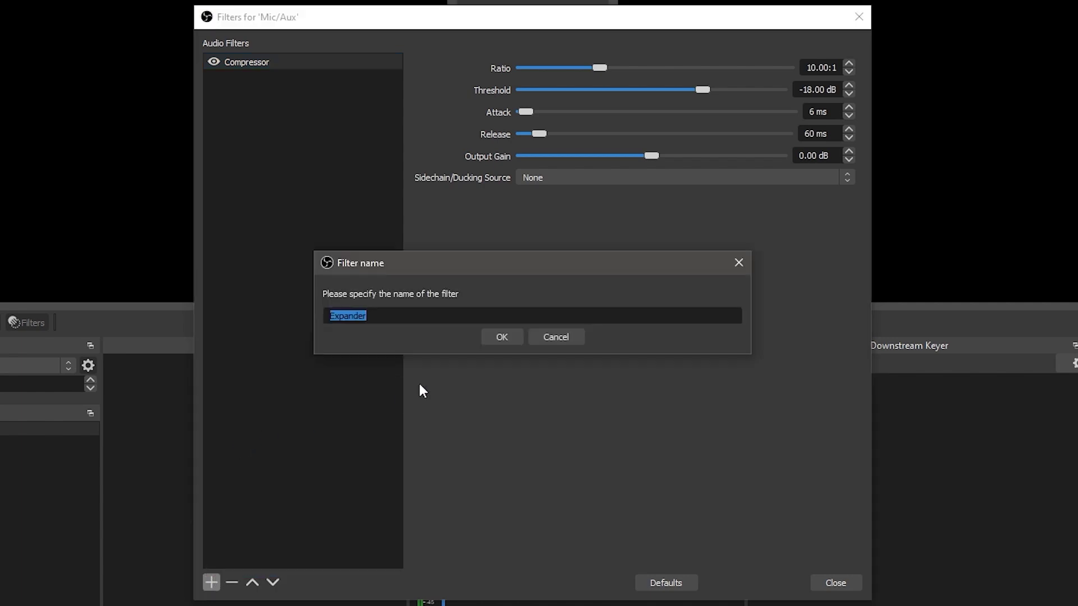
click(497, 335)
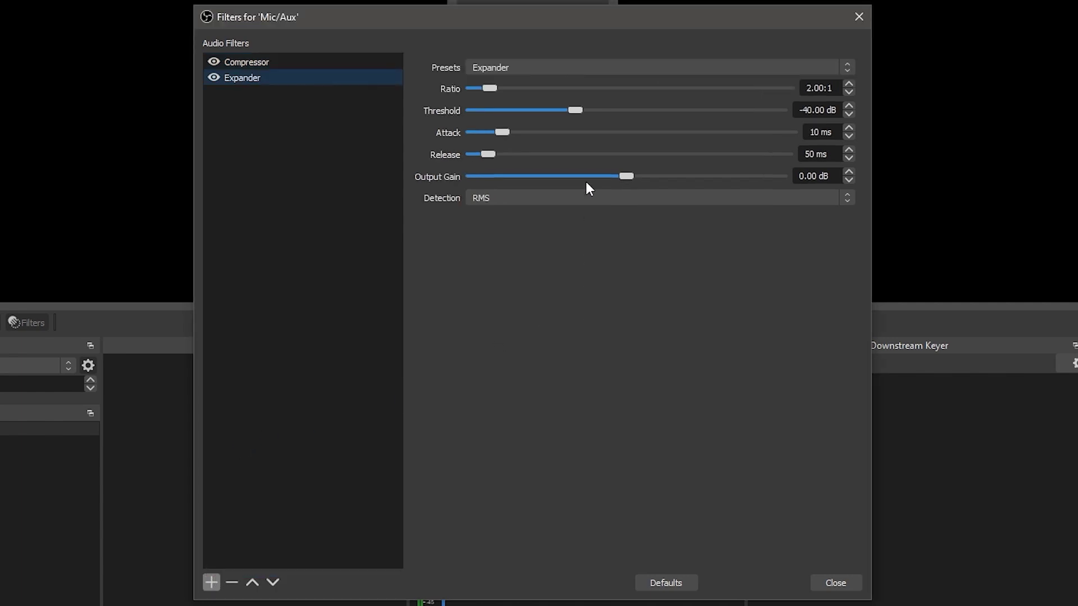
click(578, 65)
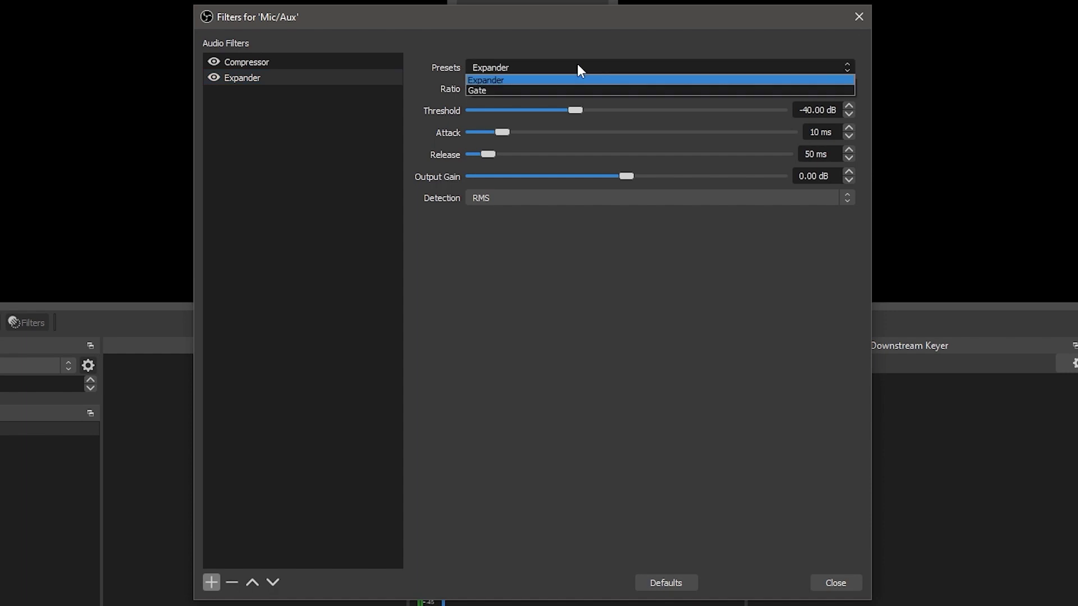
click(576, 49)
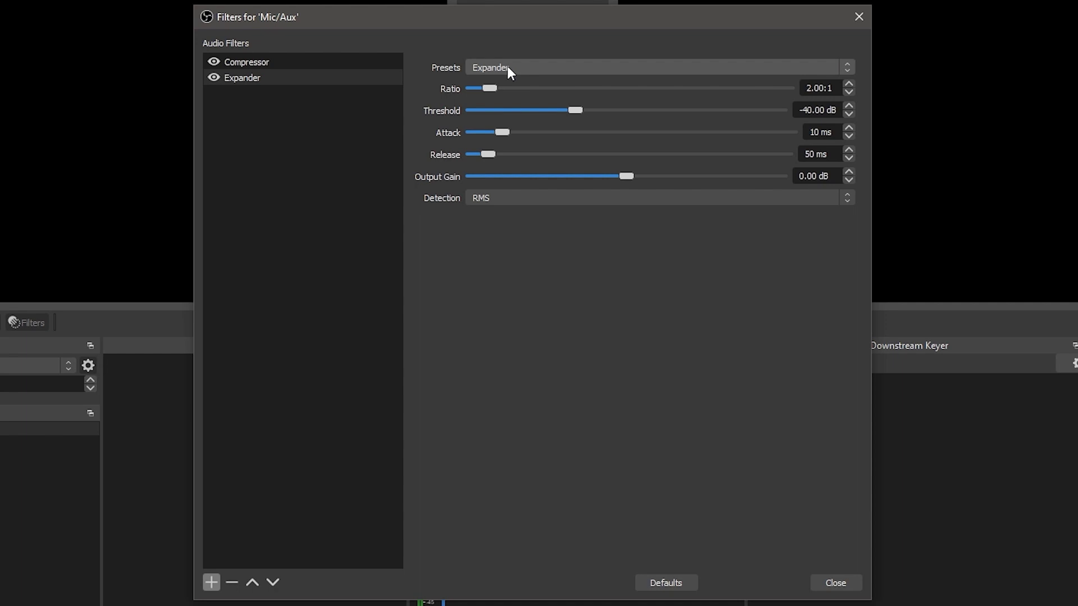
click(614, 72)
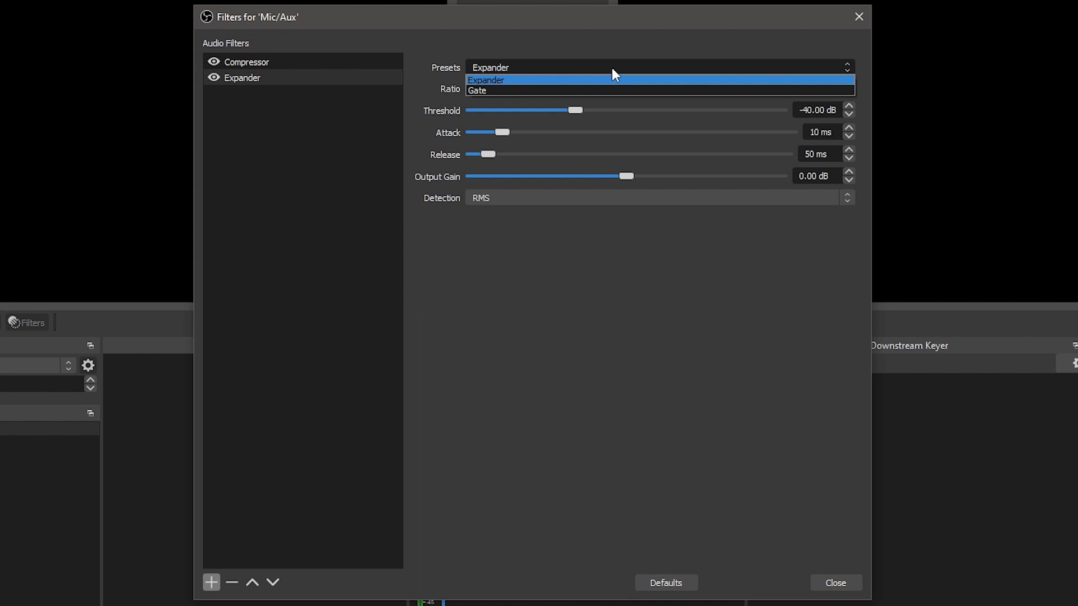
click(540, 91)
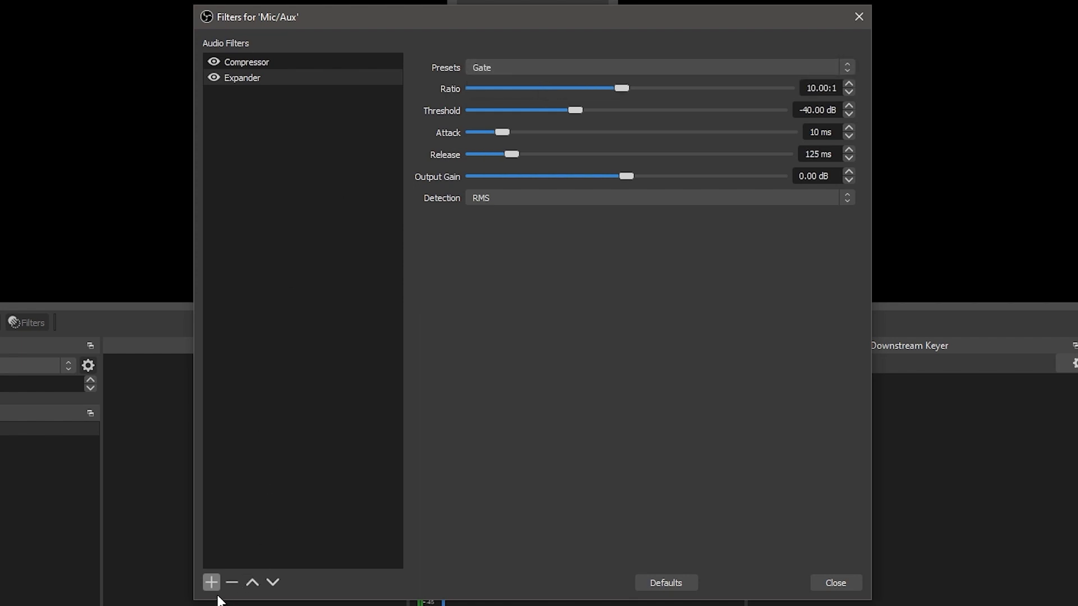
Step: Add a Gain filter at 0.00 dB to Mic/Aux
click(212, 582)
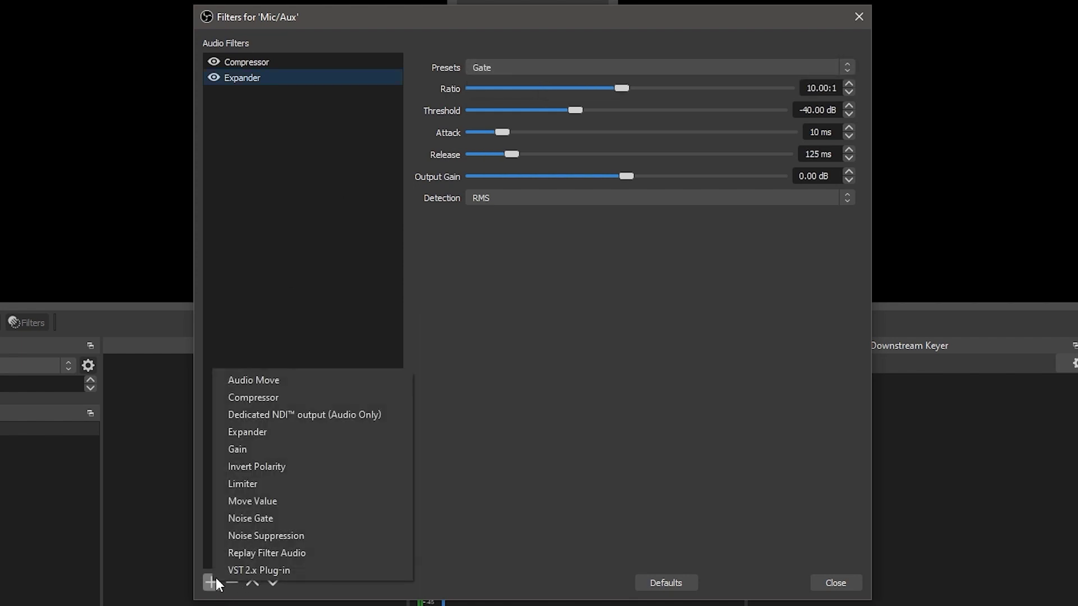
click(246, 452)
click(499, 337)
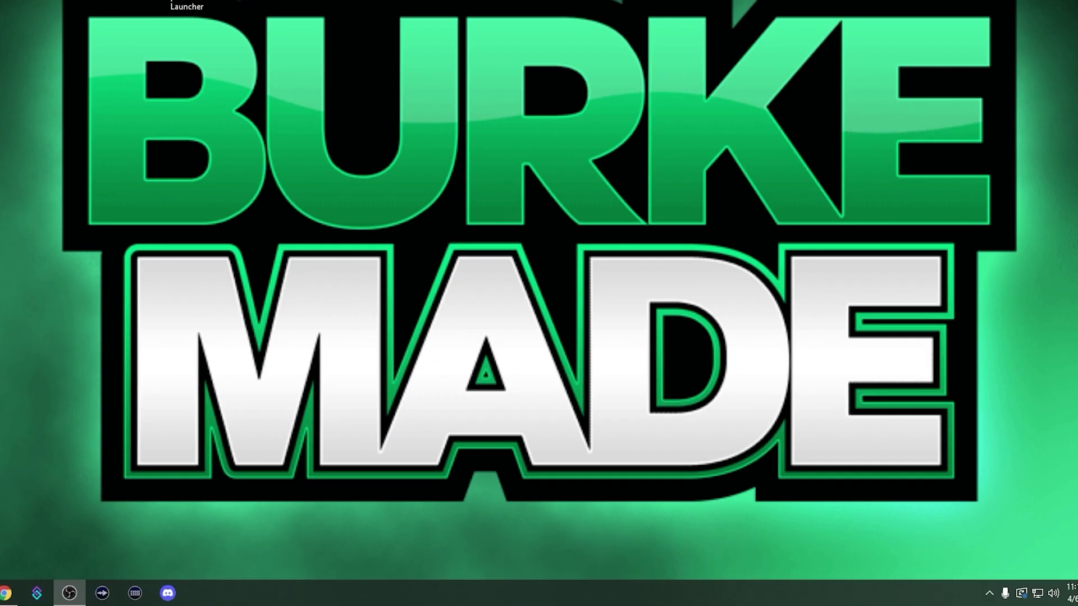
Step: Show the Wave Link MicrophoneFX recording device's Levels page, with the microphone at 100
right_click(1054, 594)
click(1018, 486)
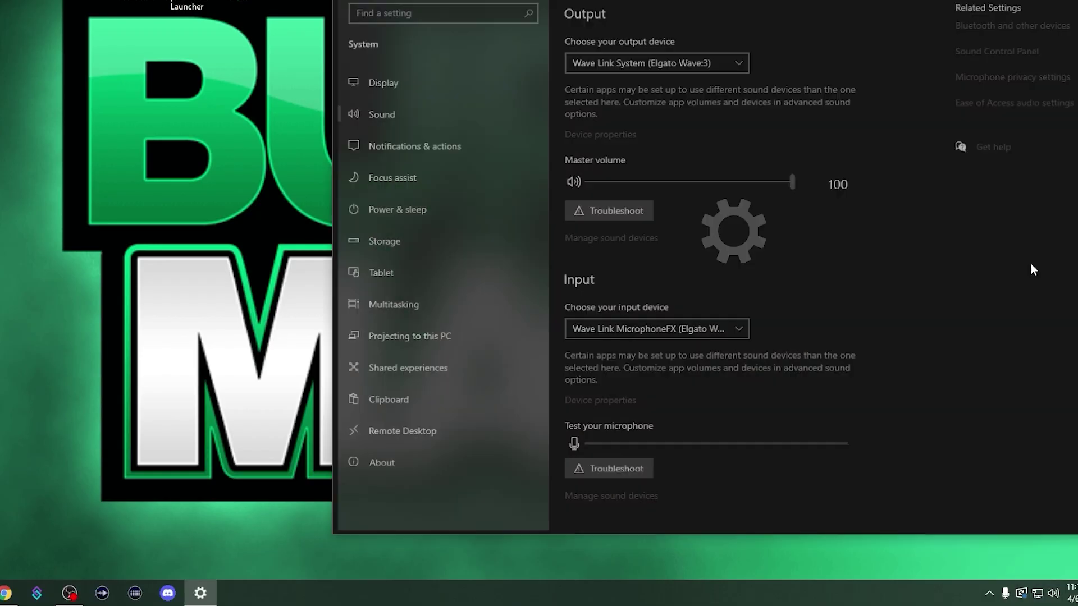
click(999, 49)
click(62, 57)
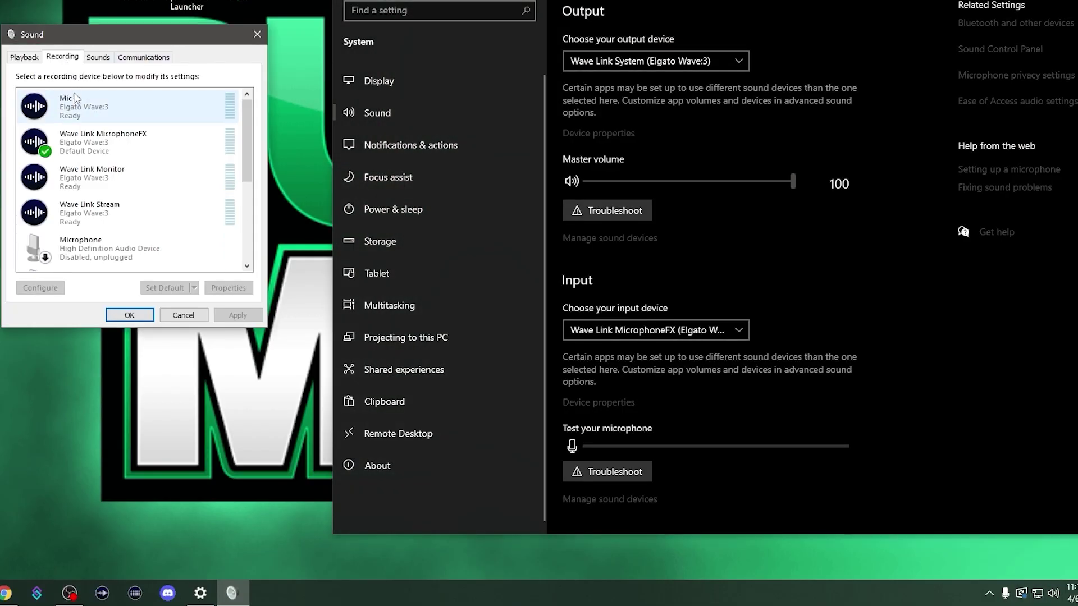
right_click(85, 136)
click(128, 203)
click(104, 108)
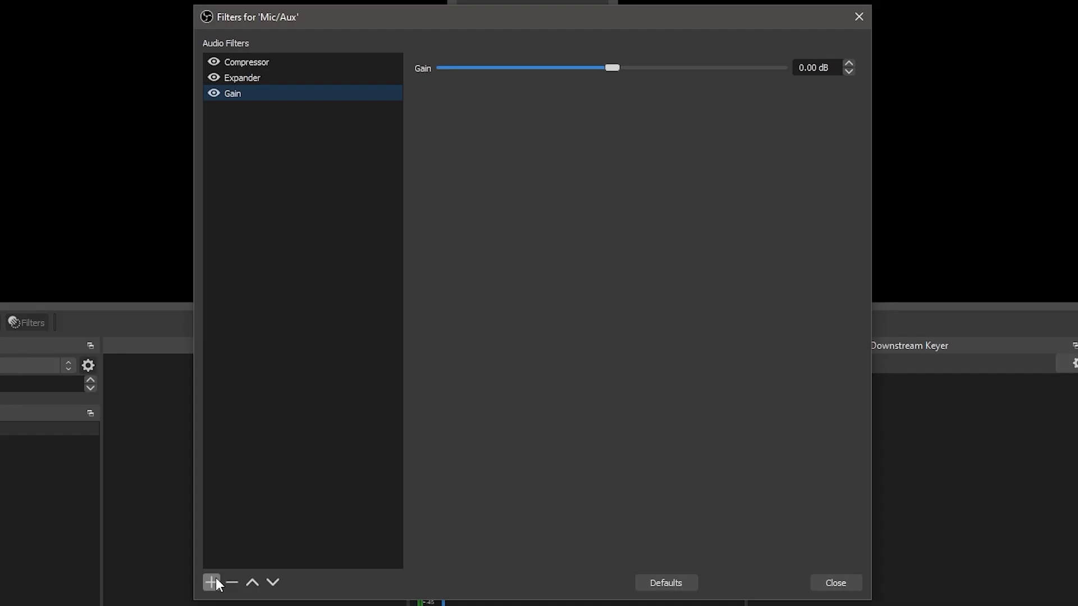
Step: Add an Invert Polarity filter to Mic/Aux
click(213, 582)
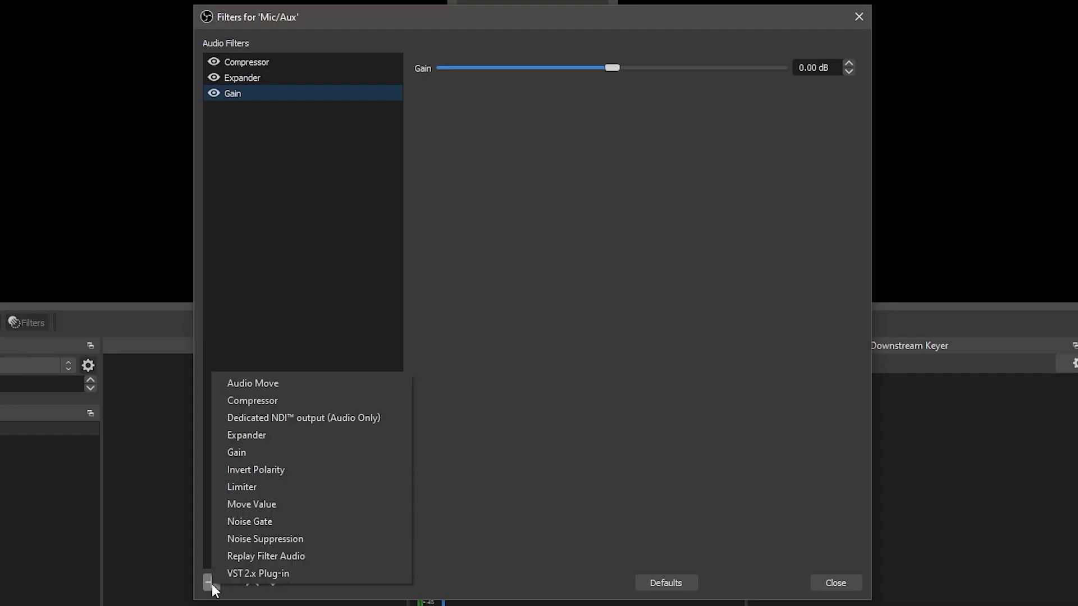
click(259, 471)
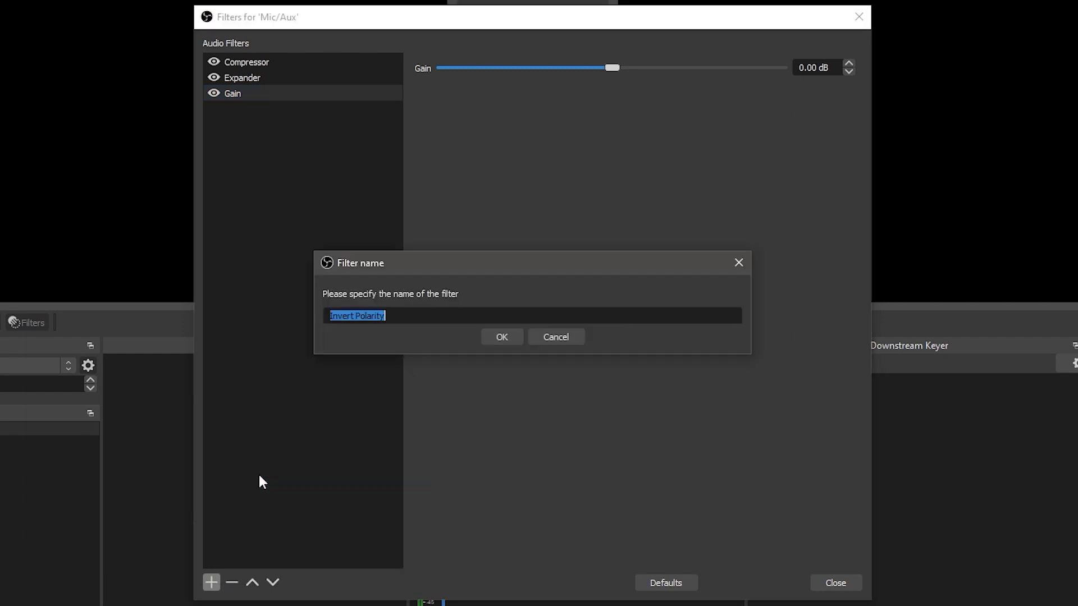
click(500, 339)
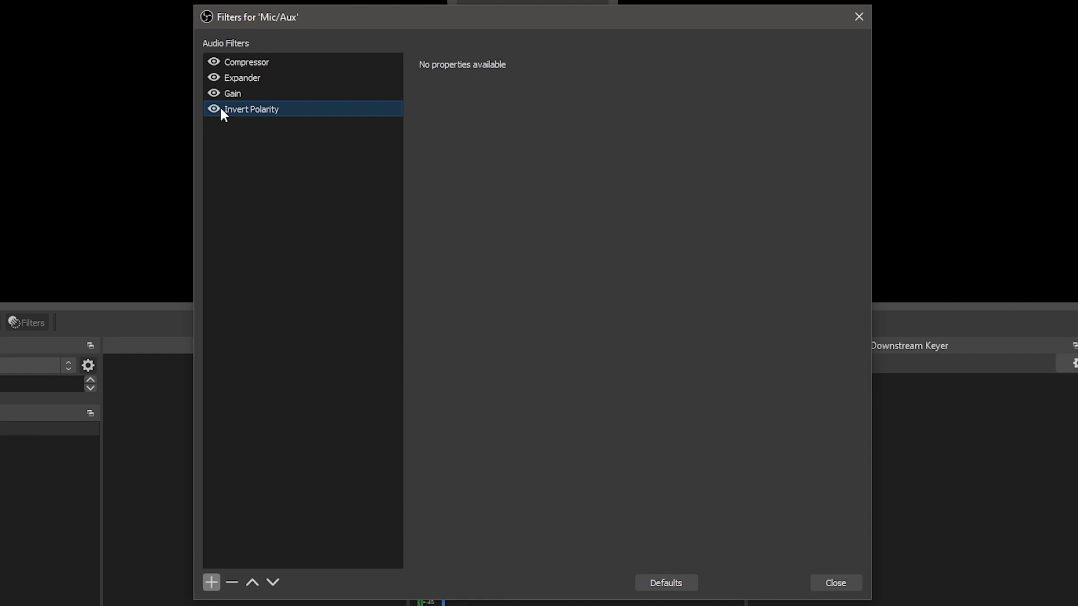
Step: Add a Noise Gate closing at -36 dB and opening at -15 dB
click(212, 581)
click(240, 511)
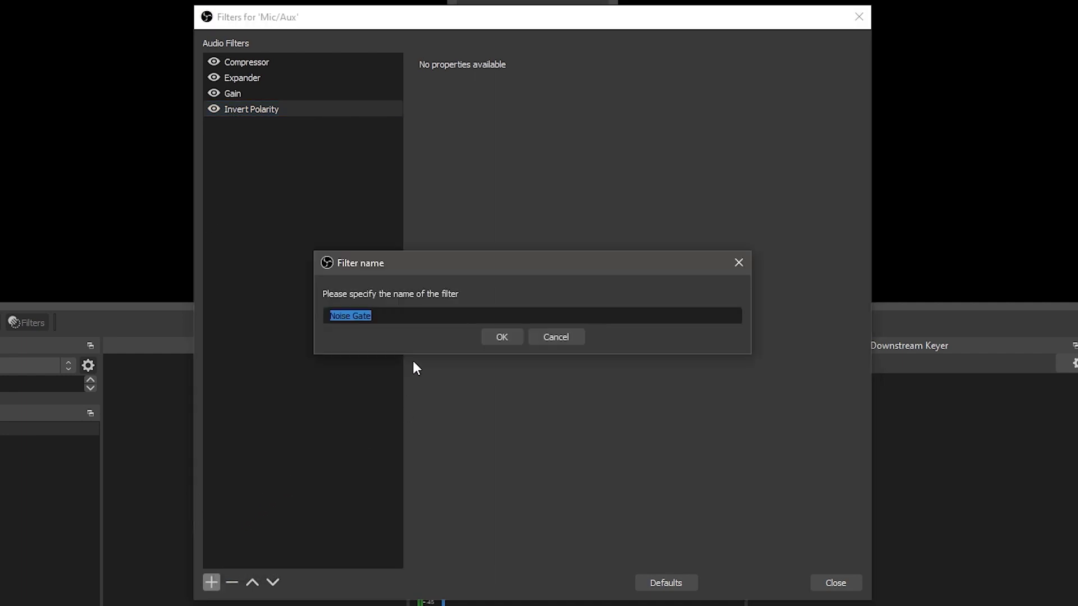
click(514, 338)
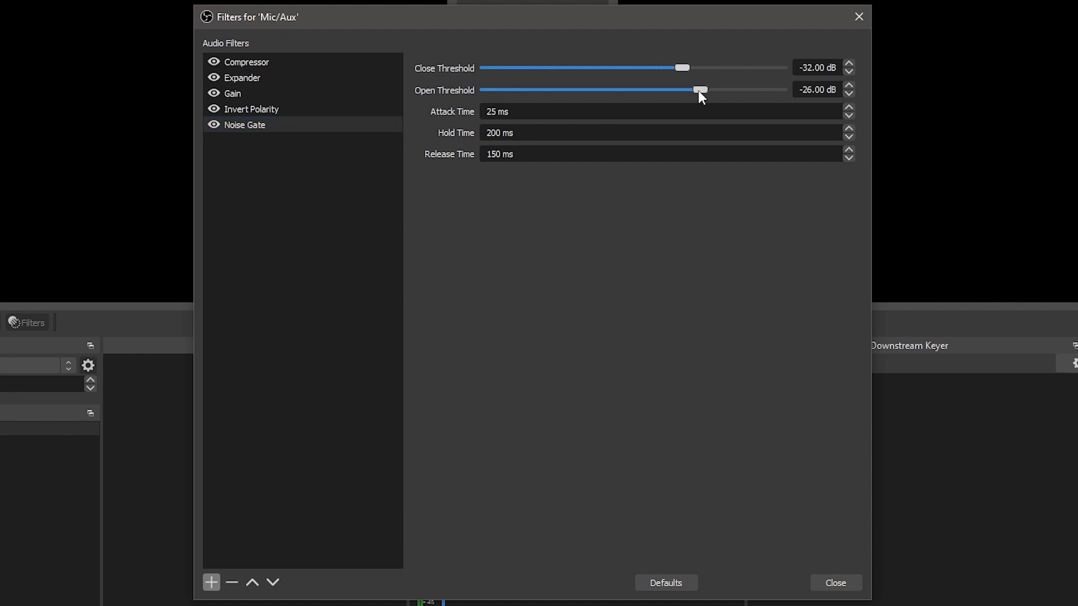
drag(700, 92, 732, 91)
Step: Add a Noise Suppression filter to Mic/Aux using the RNNoise method
click(211, 584)
click(247, 537)
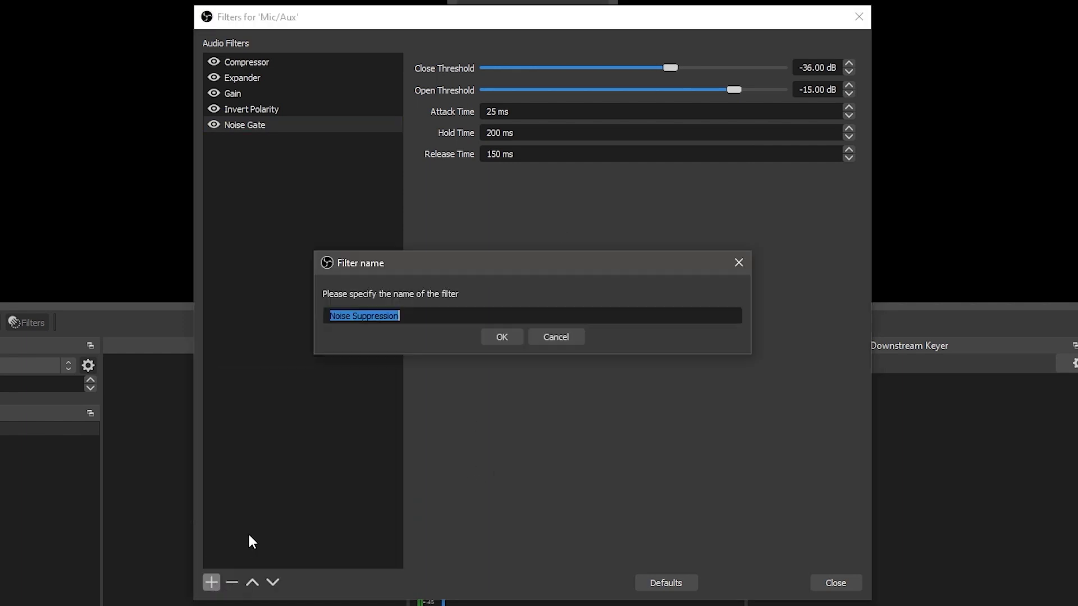
click(496, 340)
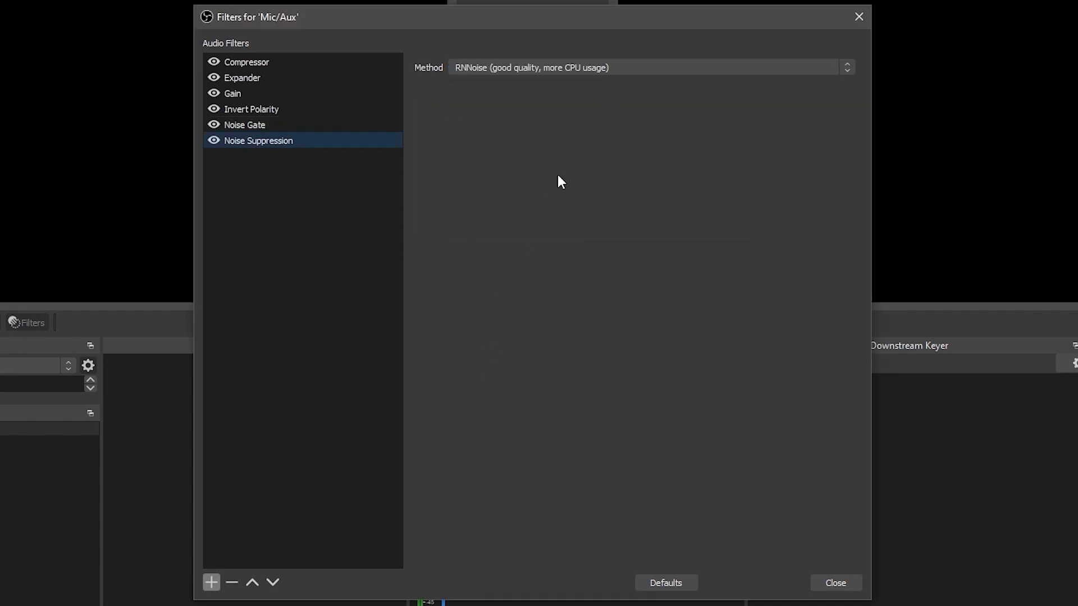
click(567, 75)
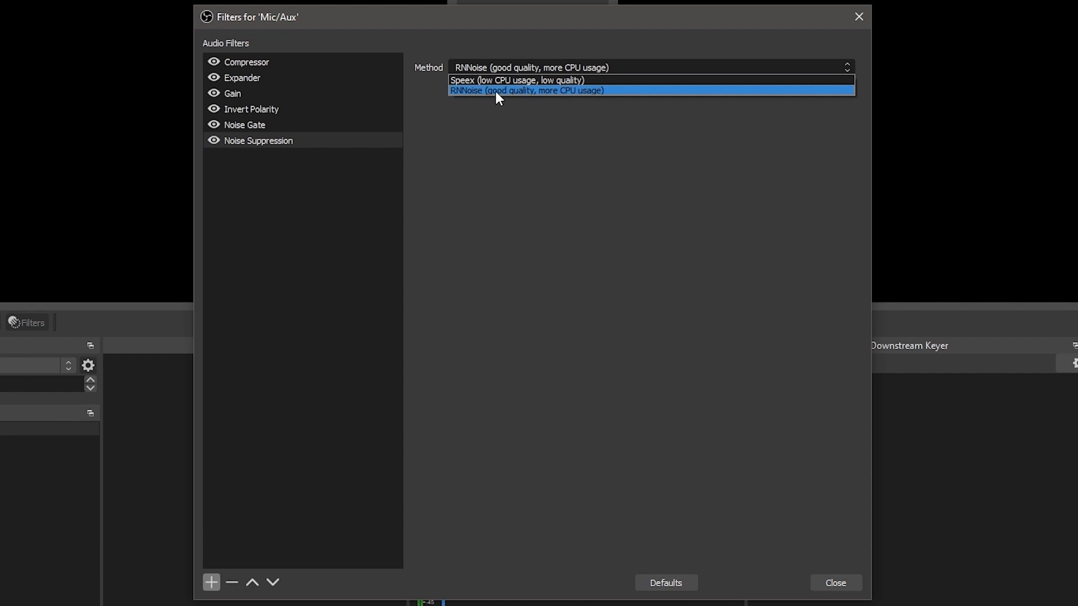
click(579, 90)
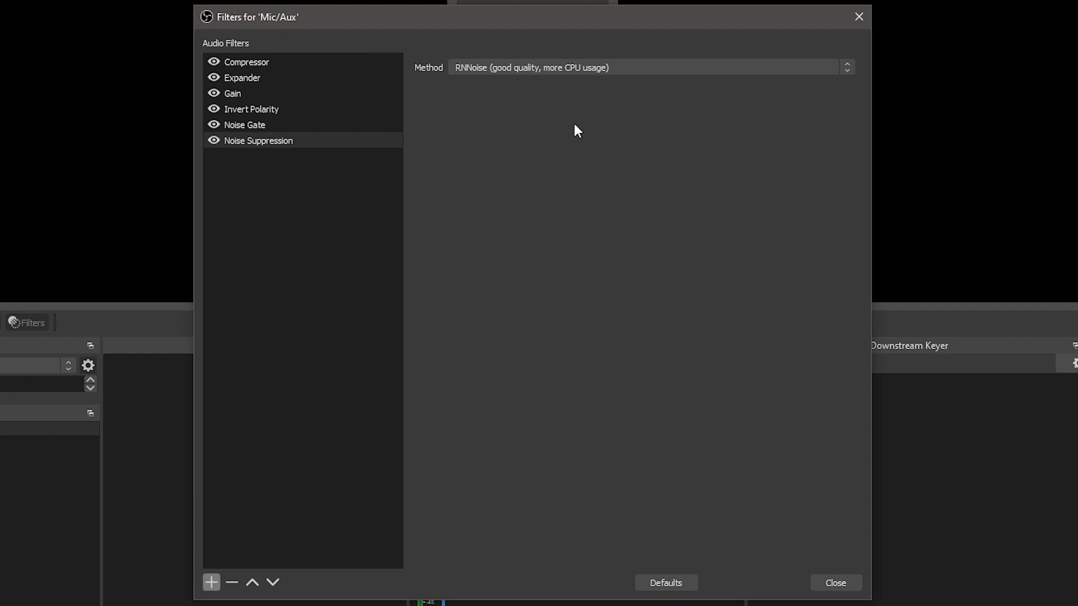
Step: Add a VST 2.x Plug-in filter to Mic/Aux and list its plug-ins without choosing one
click(210, 582)
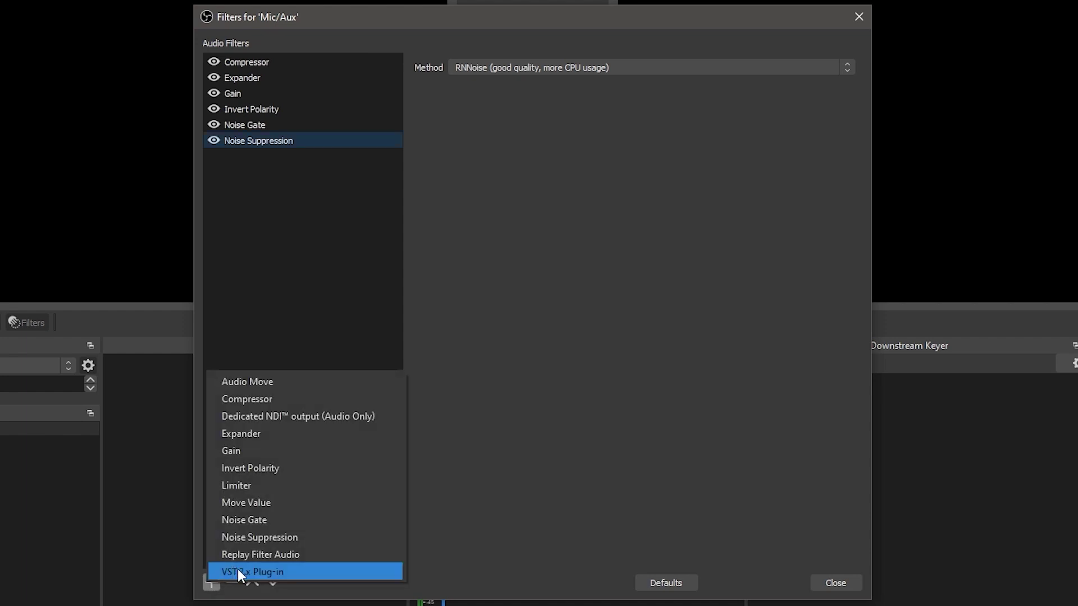
click(292, 571)
click(500, 336)
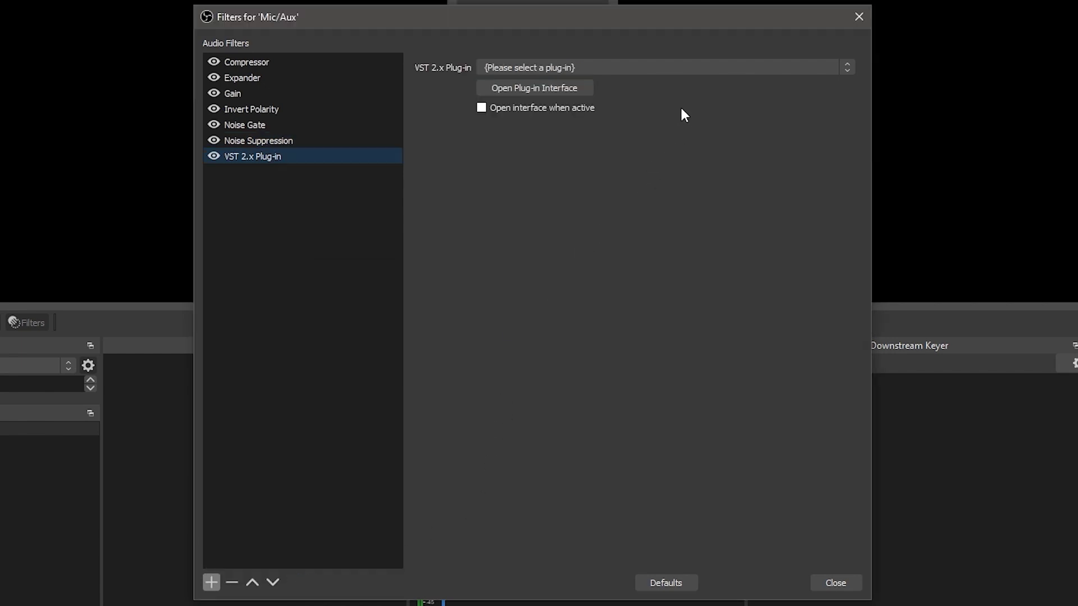
click(675, 67)
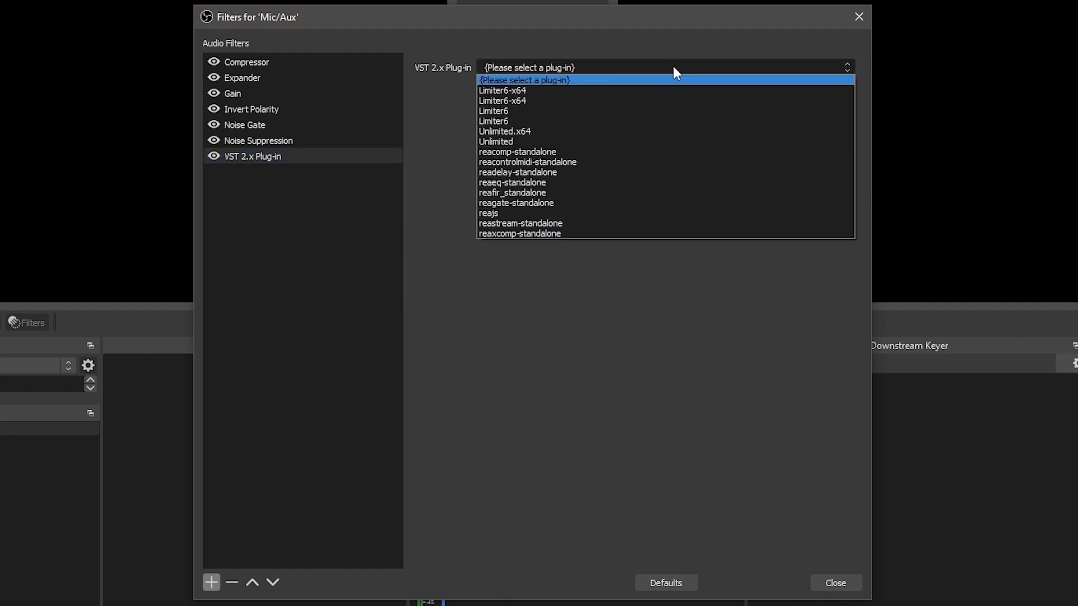